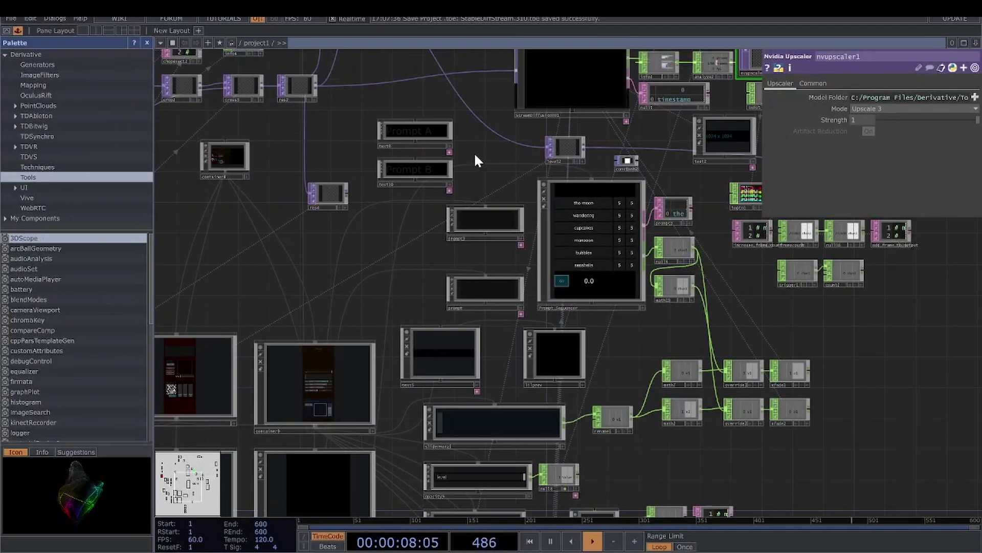
# - Select StreamDiffusionTD1 and launch its StreamDiffusion perform interface along with the server console
pyautogui.moveTo(474, 152); pyautogui.dragTo(358, 296)
pyautogui.click(364, 305)
pyautogui.scroll(5, 367, 312)
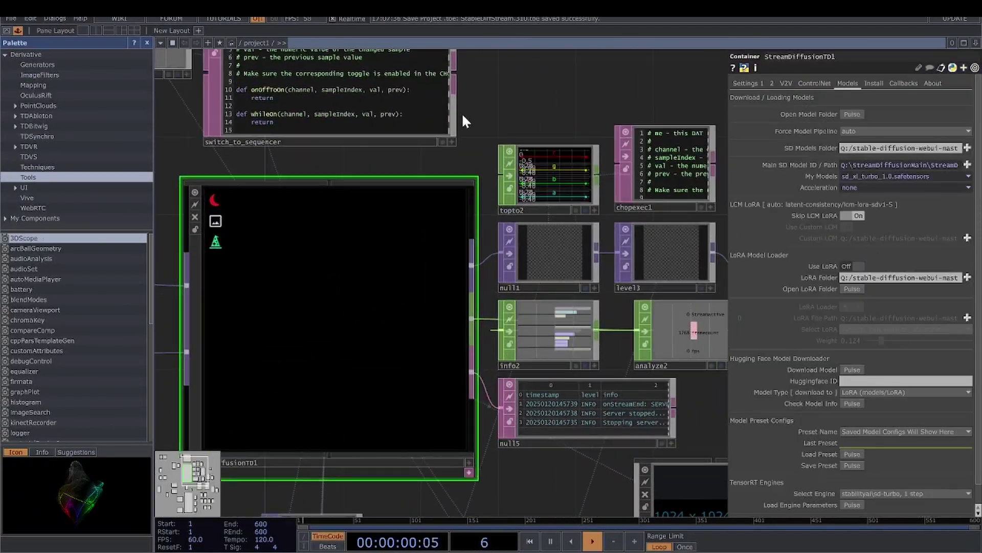
pyautogui.moveTo(555, 461); pyautogui.dragTo(608, 368)
pyautogui.scroll(-2, 603, 381)
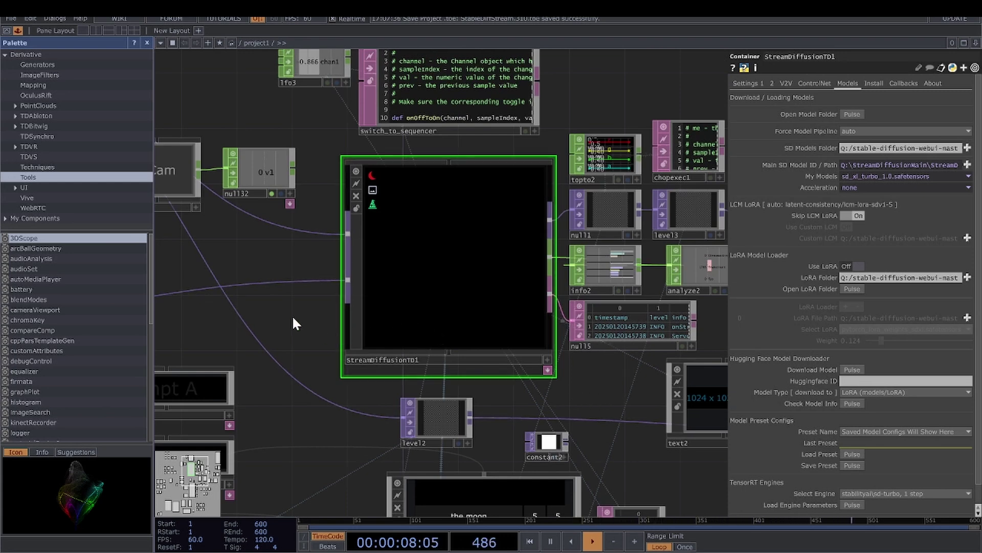
pyautogui.moveTo(292, 315); pyautogui.dragTo(250, 302)
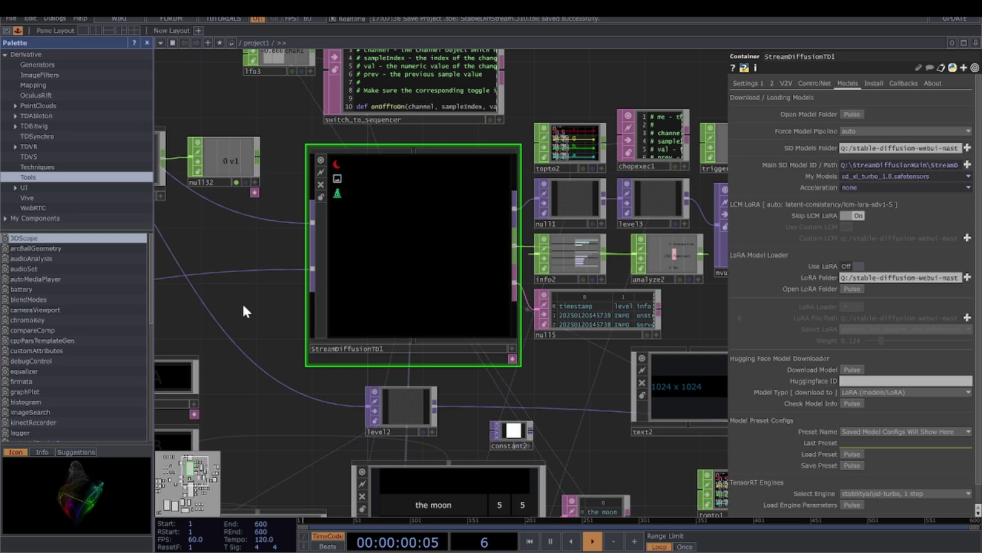
pyautogui.moveTo(530, 255); pyautogui.dragTo(392, 231)
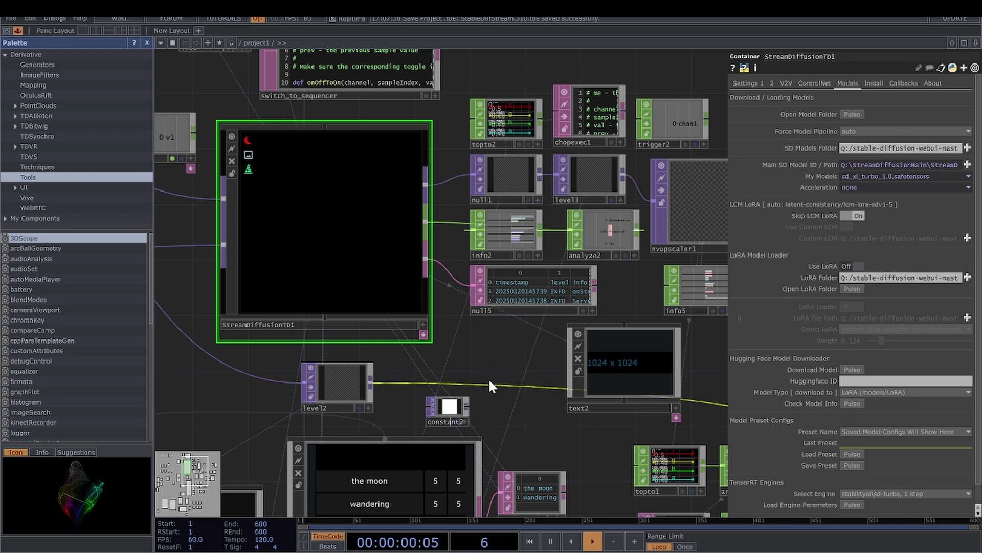
pyautogui.scroll(-2, 478, 325)
pyautogui.scroll(-2, 478, 326)
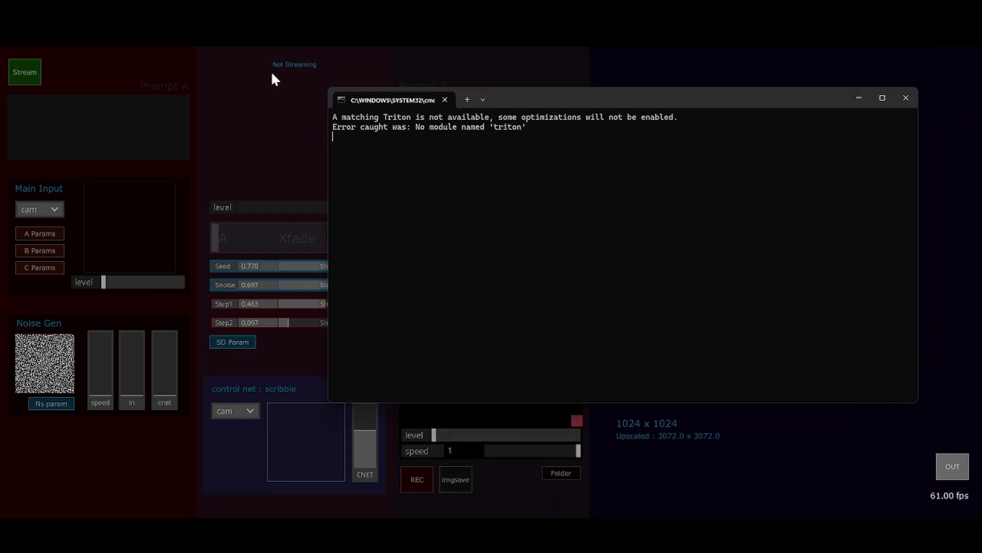
# - Check the console as sd_xl_turbo and the scribble ControlNet load, then return to the interface
pyautogui.click(157, 87)
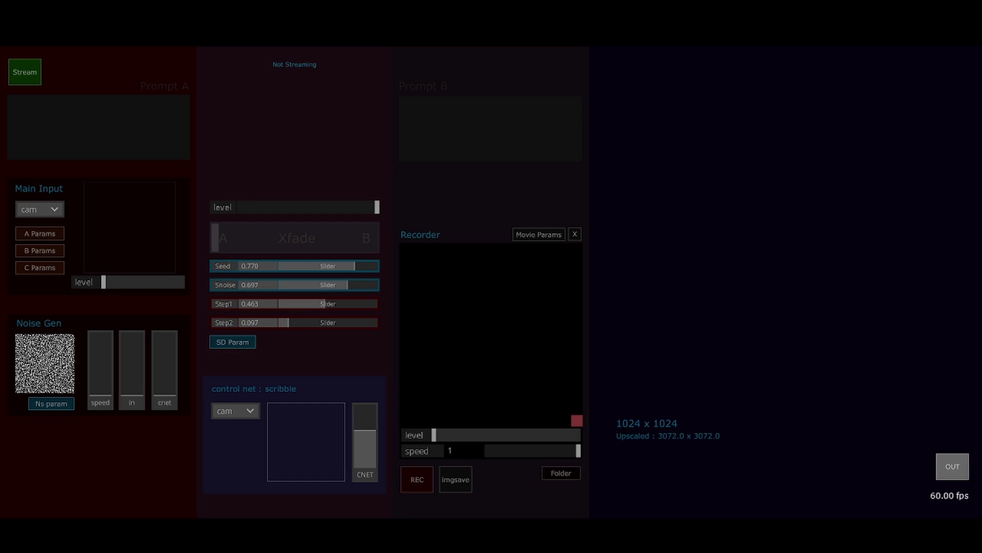
pyautogui.hotkey('alt', 'Tab')
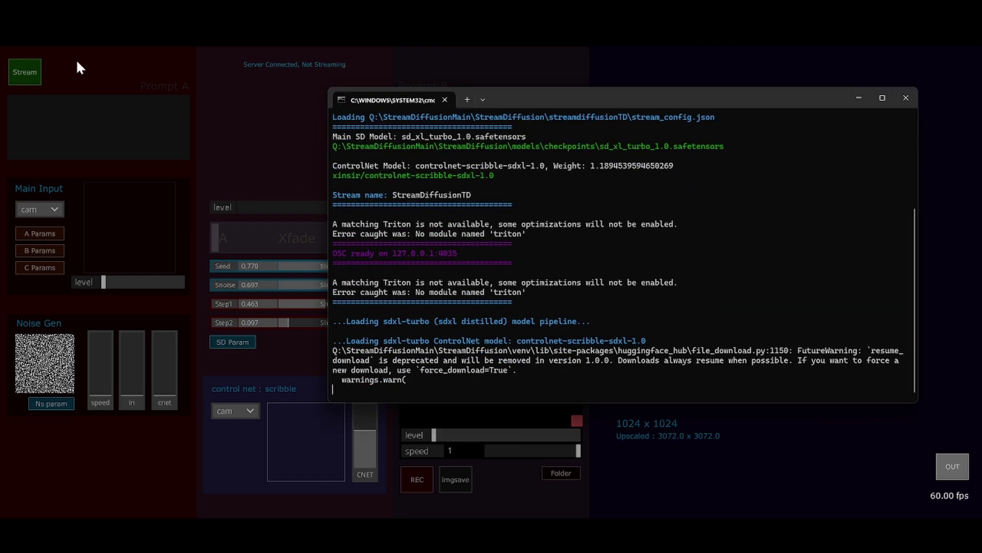
pyautogui.click(130, 128)
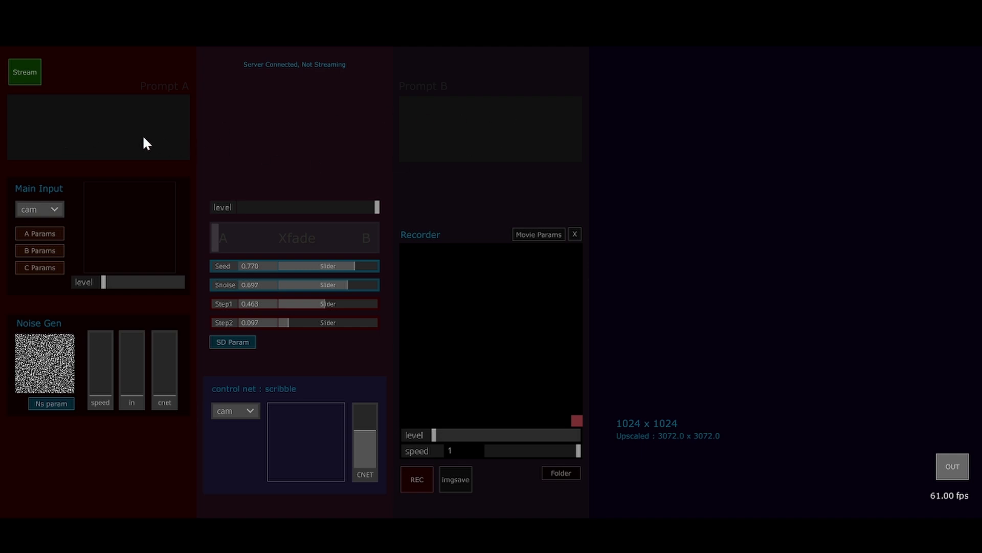
# - Shift the prompt Xfade and set Main Input to source A, the astronaut clip
pyautogui.moveTo(270, 250); pyautogui.dragTo(299, 242)
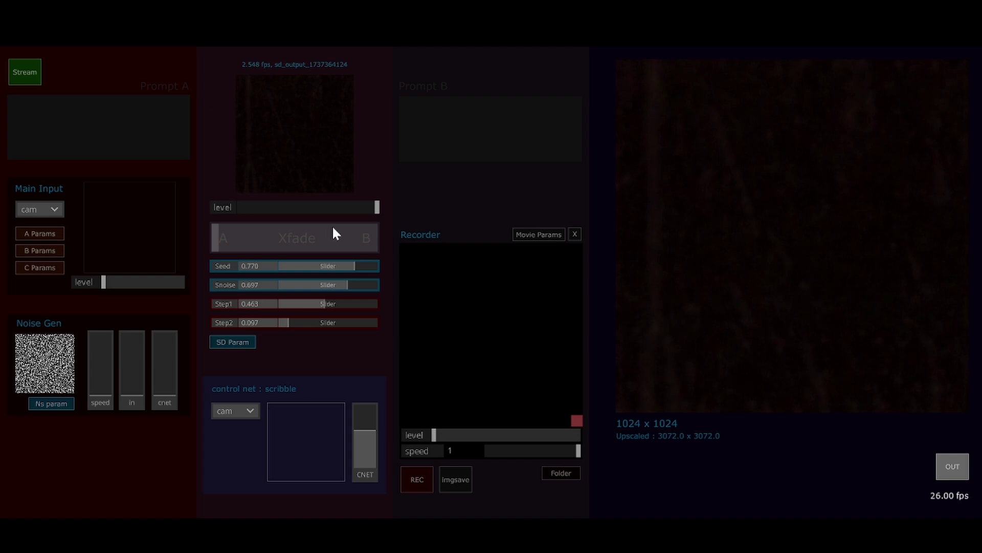
pyautogui.click(55, 212)
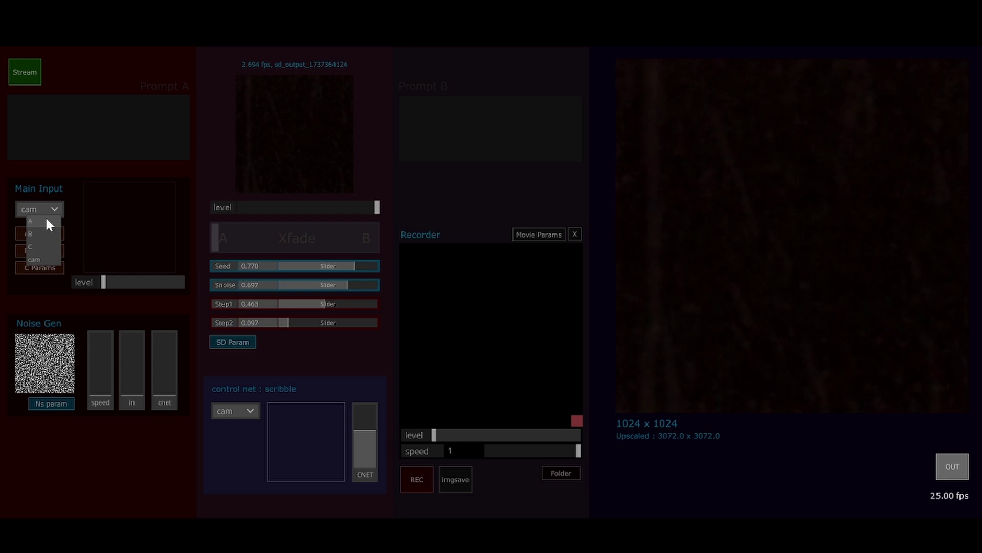
pyautogui.click(47, 224)
pyautogui.click(179, 282)
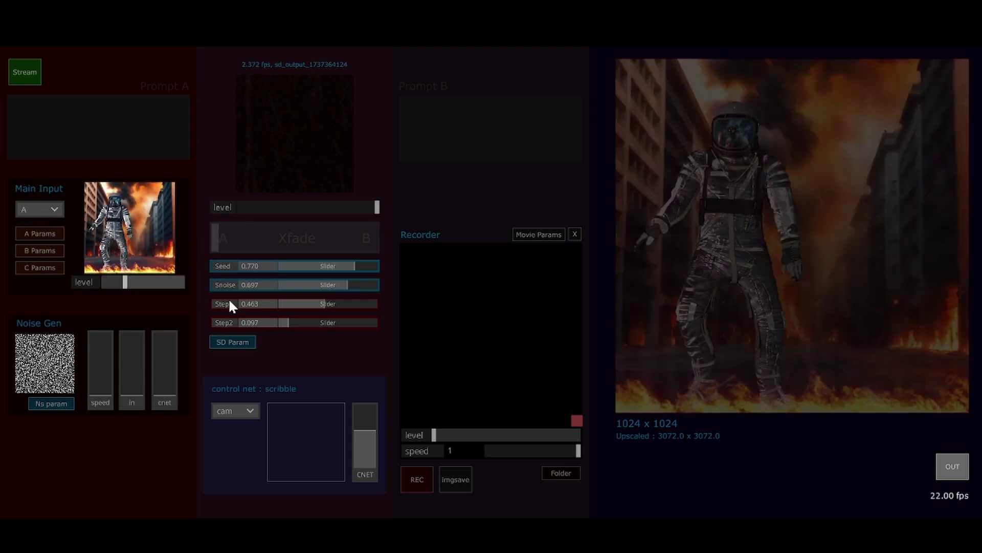
# - Fade out the raw input and bring the diffusion output to full strength
pyautogui.moveTo(336, 208); pyautogui.dragTo(239, 208)
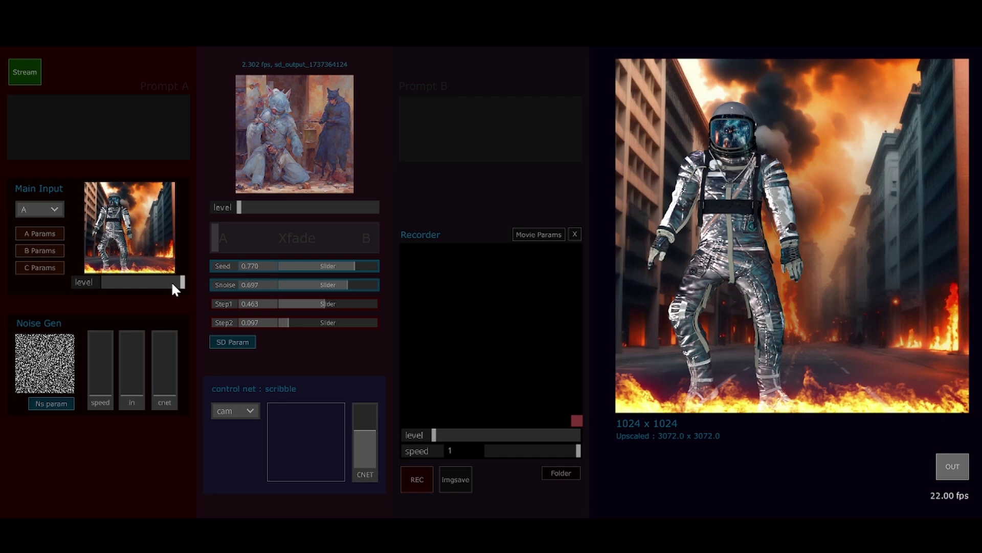
pyautogui.moveTo(176, 280); pyautogui.dragTo(104, 282)
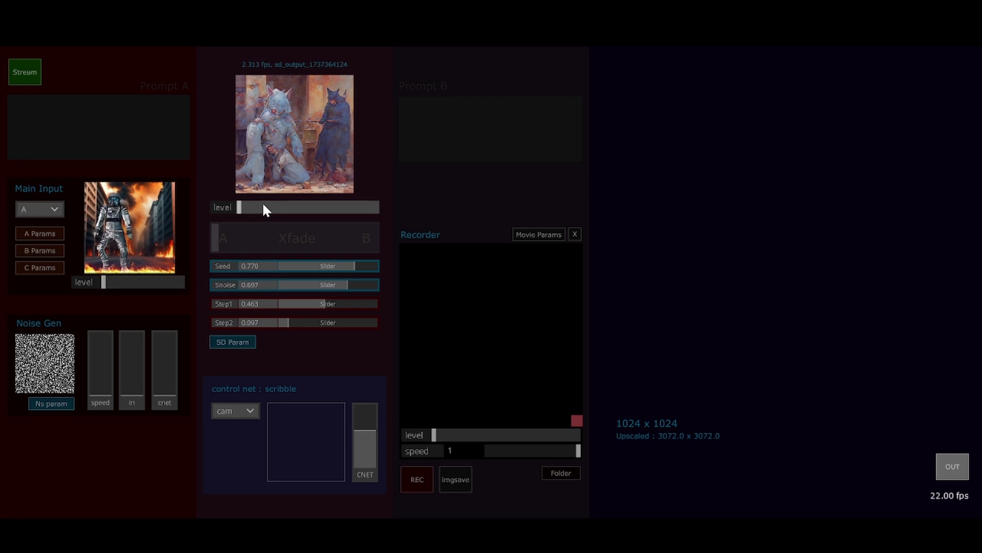
pyautogui.moveTo(265, 207); pyautogui.dragTo(845, 210)
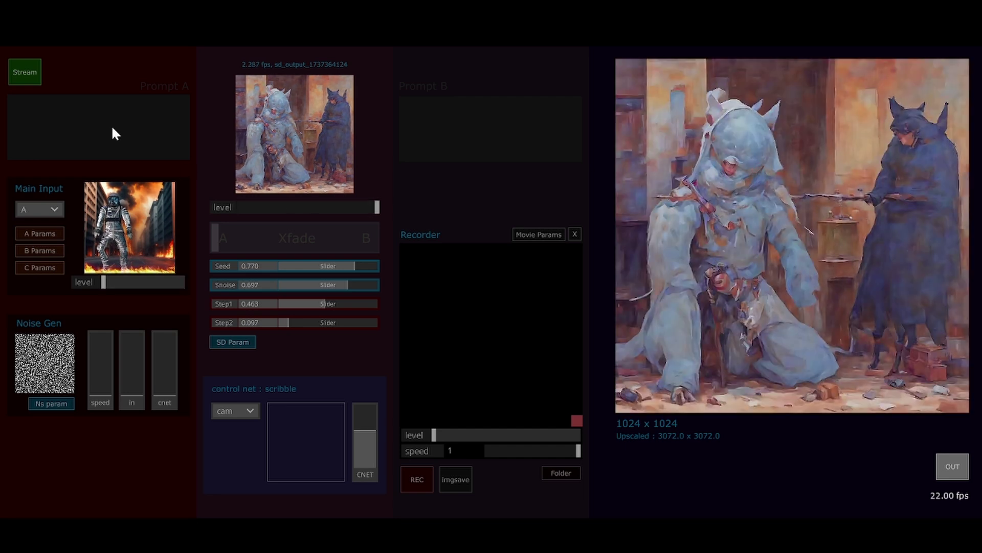
# - Try high and low step values, settling on Step1 0.270 and Step2 0.117
pyautogui.click(305, 322)
pyautogui.click(355, 304)
pyautogui.click(352, 322)
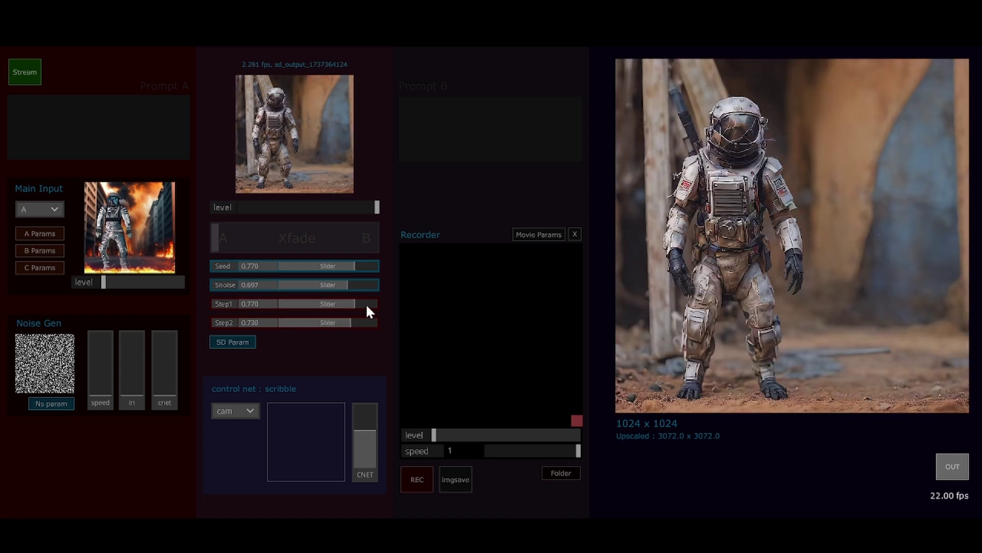
pyautogui.moveTo(368, 304); pyautogui.dragTo(399, 336)
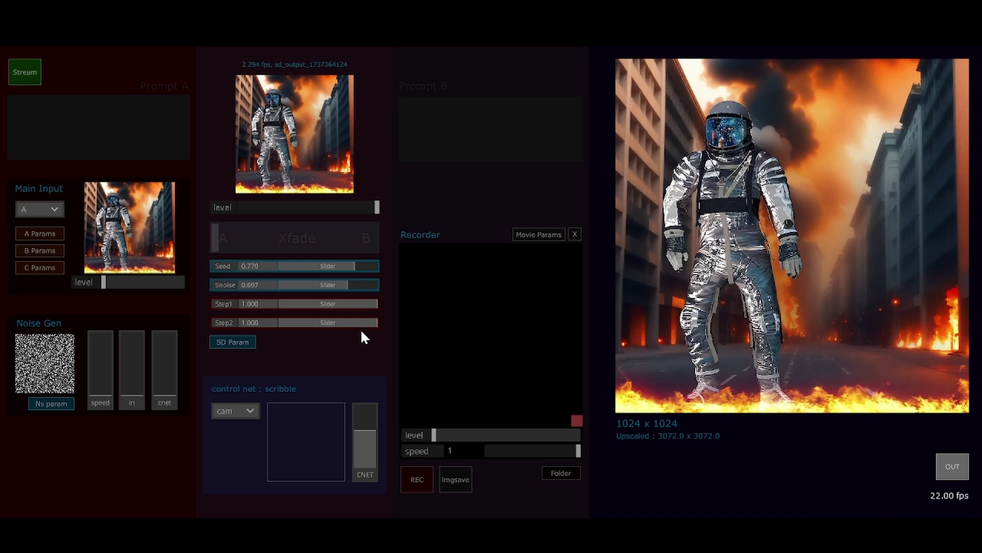
pyautogui.click(289, 323)
pyautogui.click(307, 305)
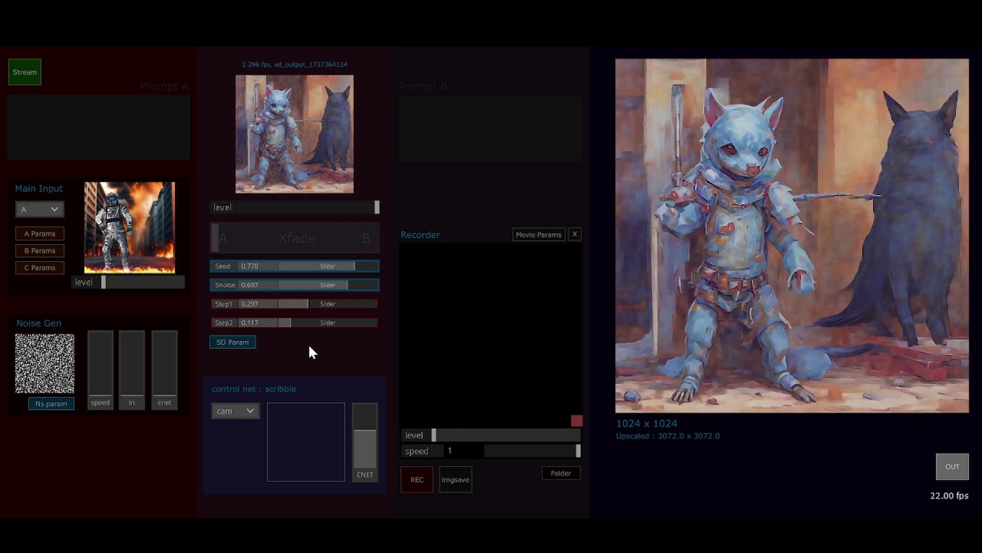
pyautogui.click(302, 304)
pyautogui.click(315, 304)
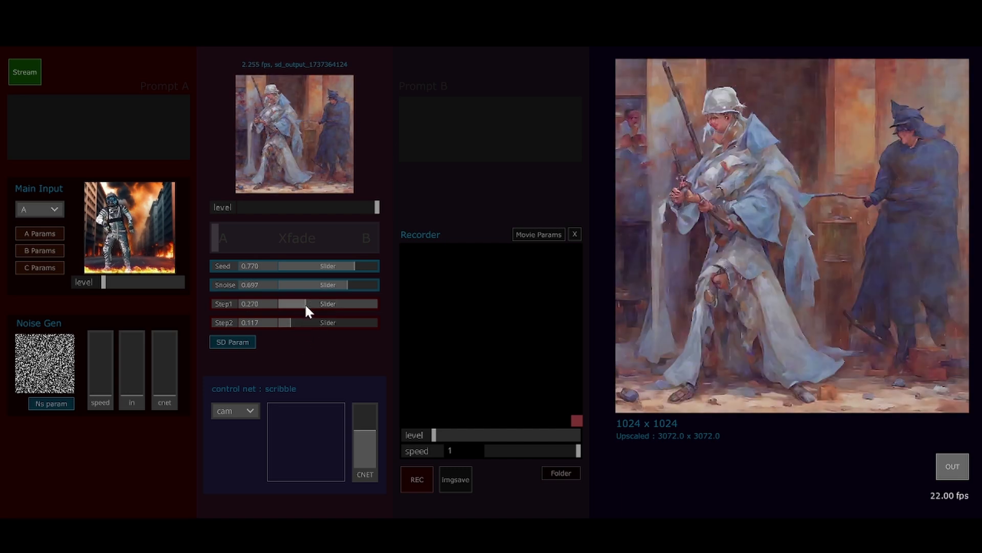
pyautogui.click(305, 304)
pyautogui.click(102, 132)
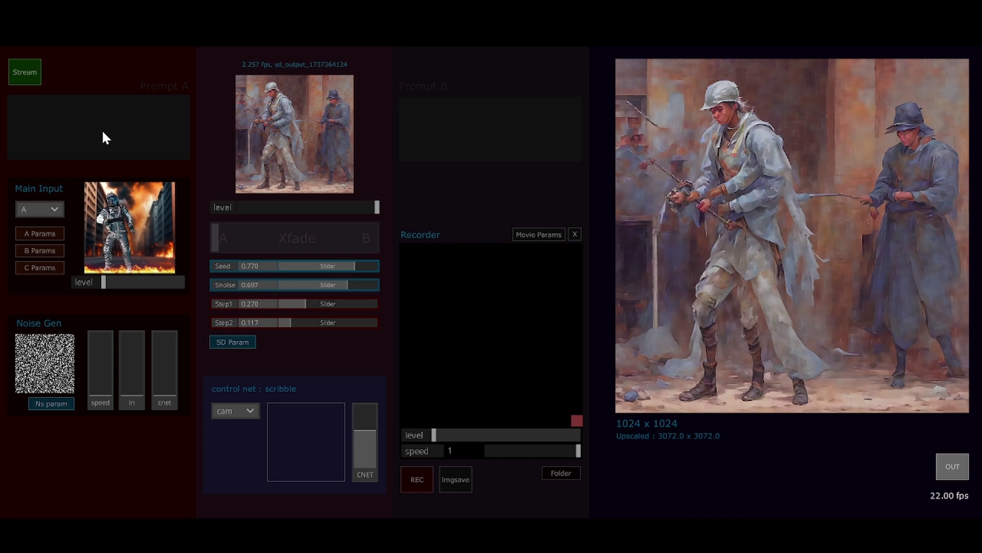
# - Set Prompt A to 'moss rocks' with steps 0.597 and 0.290, and start recording
pyautogui.write('moss rocks')
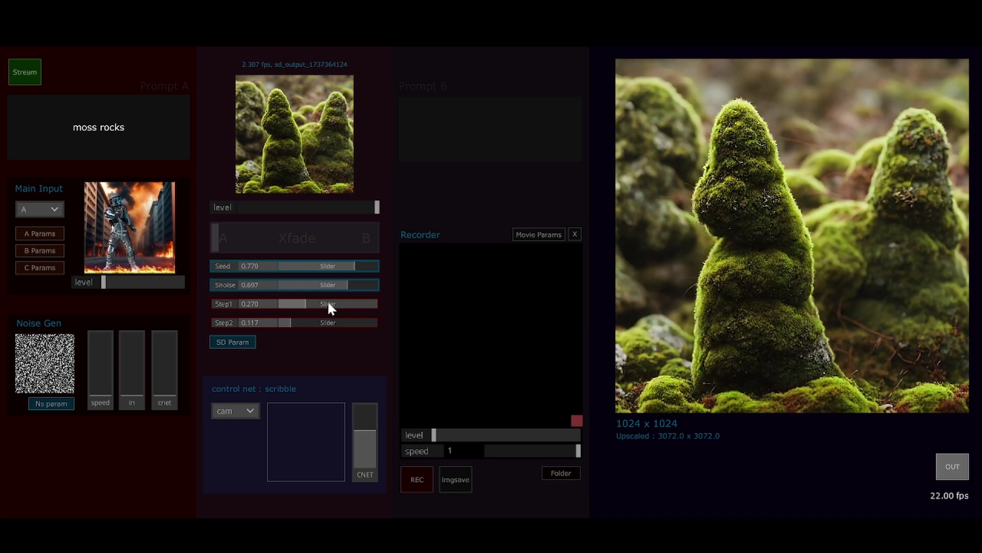
pyautogui.click(307, 322)
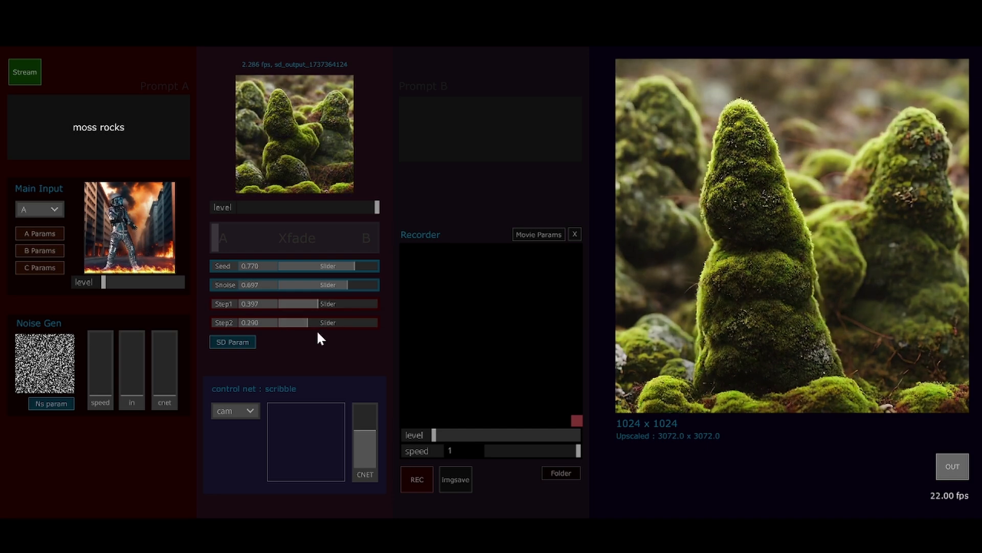
pyautogui.click(317, 304)
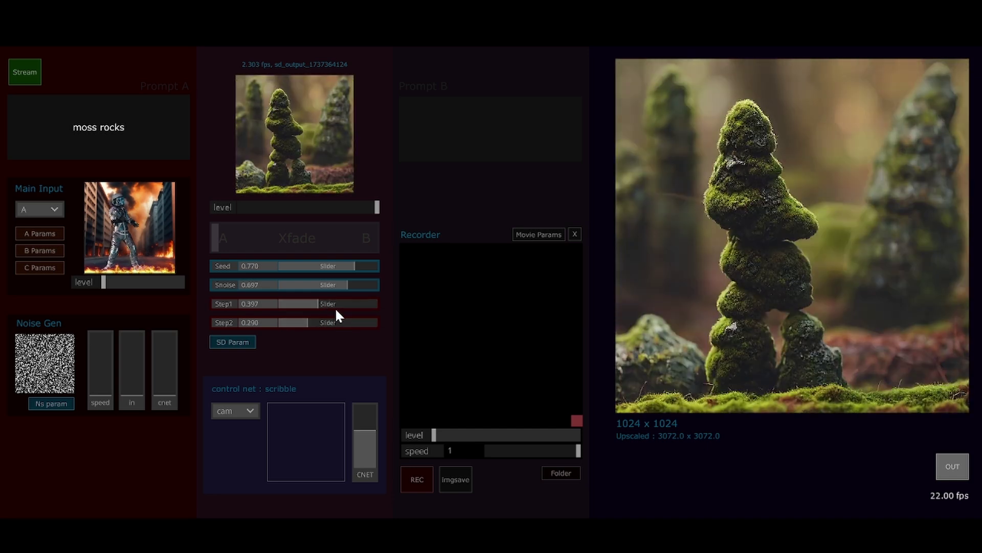
pyautogui.click(338, 304)
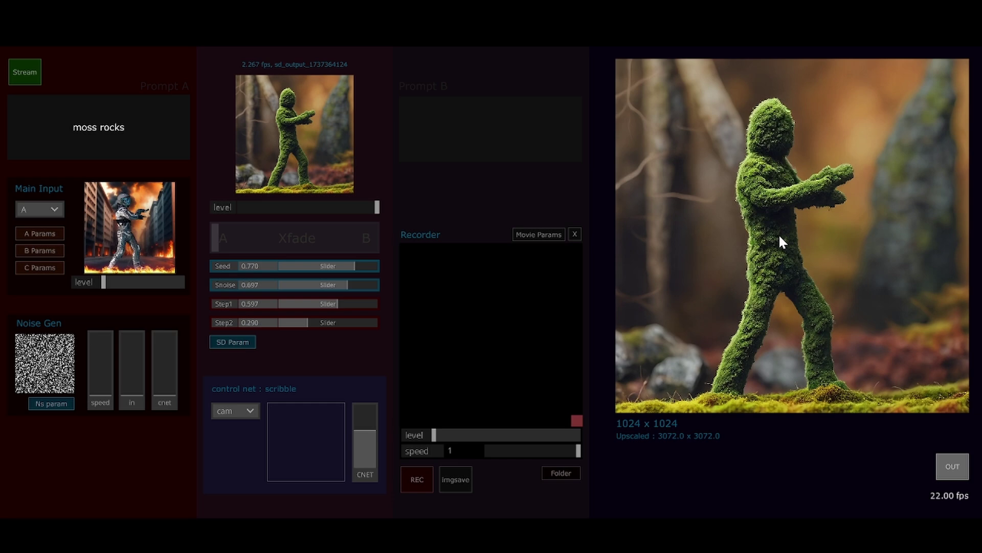
pyautogui.click(417, 481)
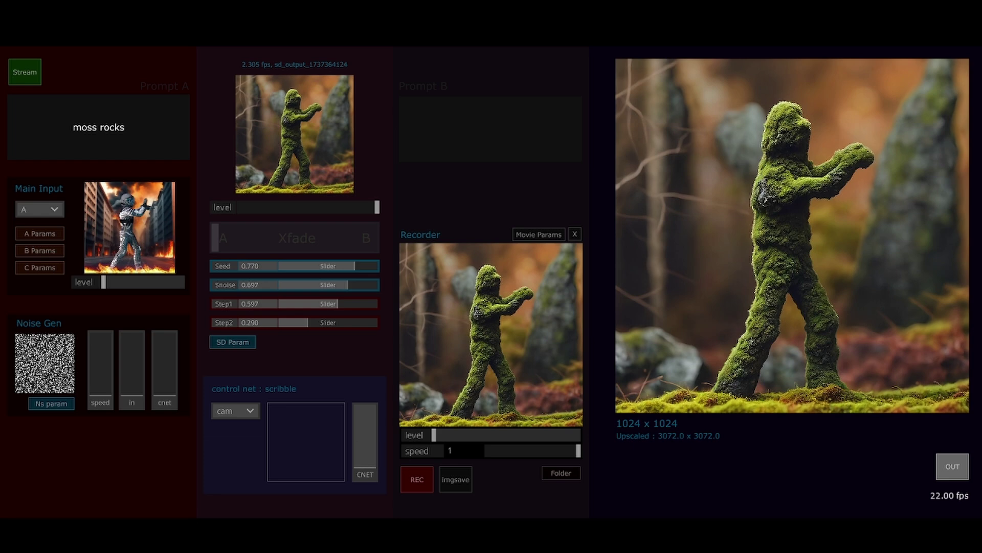
# - Feed source A into the scribble ControlNet and raise the CNET strength
pyautogui.moveTo(365, 458); pyautogui.dragTo(364, 474)
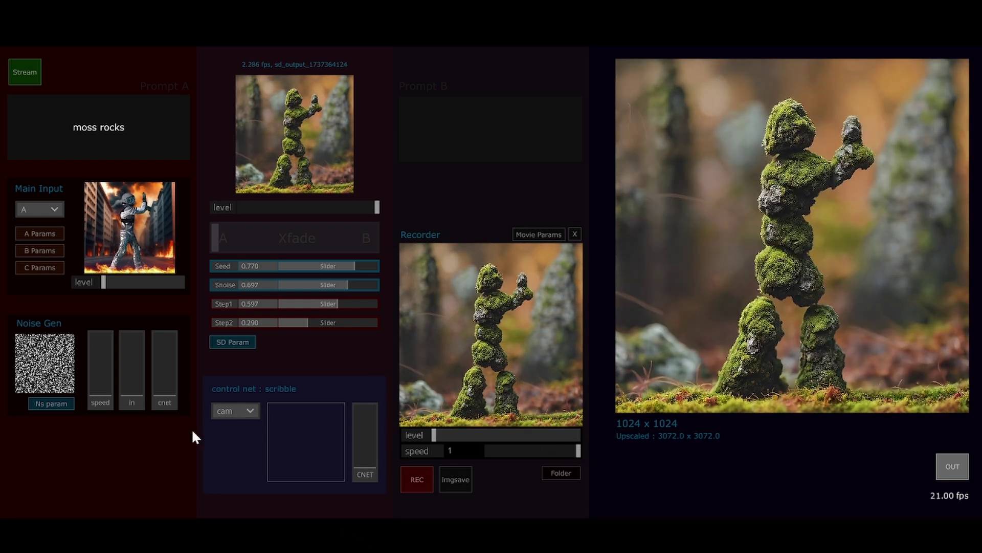
pyautogui.click(244, 412)
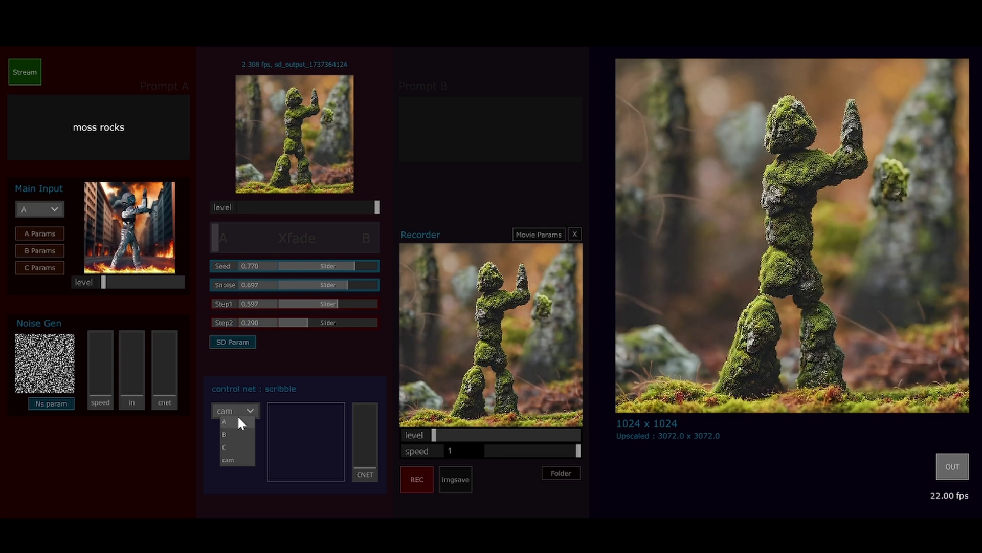
pyautogui.click(239, 419)
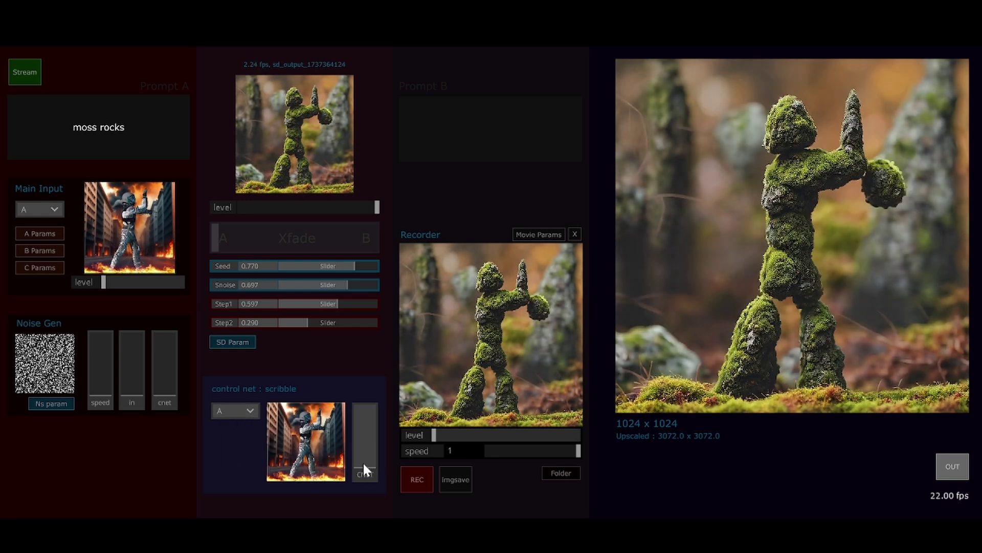
pyautogui.moveTo(364, 465); pyautogui.dragTo(365, 449)
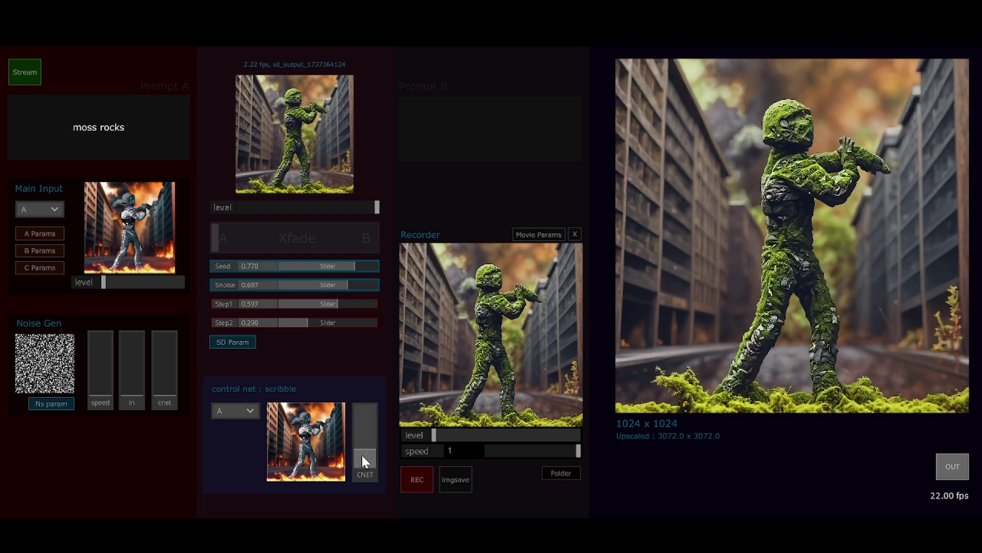
# - Enter 'ivy vines' as Prompt B and crossfade the output toward it
pyautogui.click(475, 131)
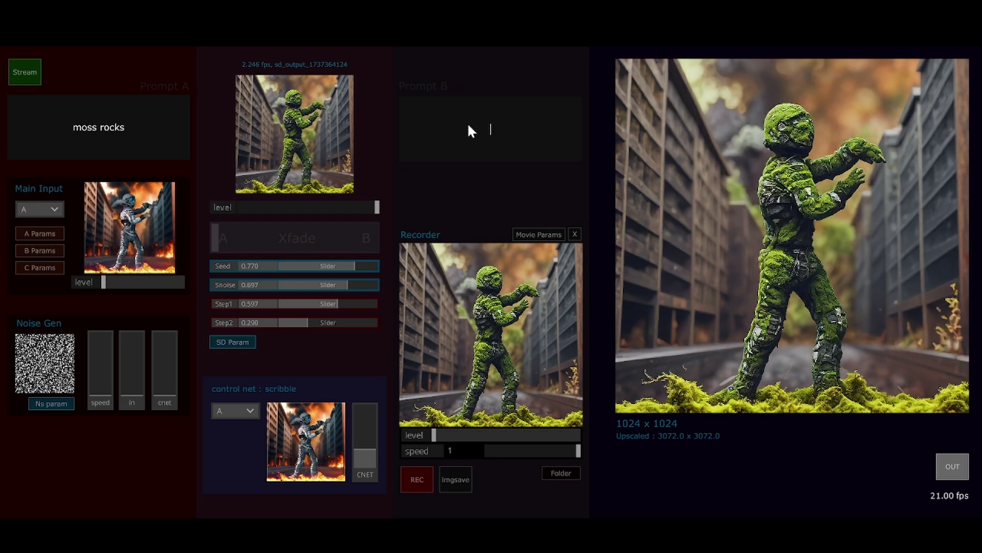
pyautogui.write('ivy vines')
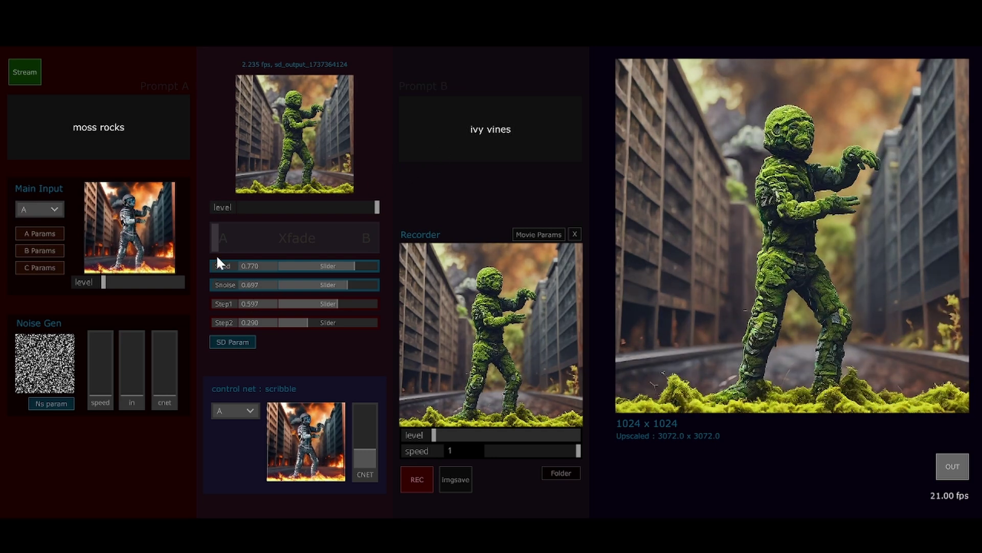
pyautogui.moveTo(219, 236); pyautogui.dragTo(422, 238)
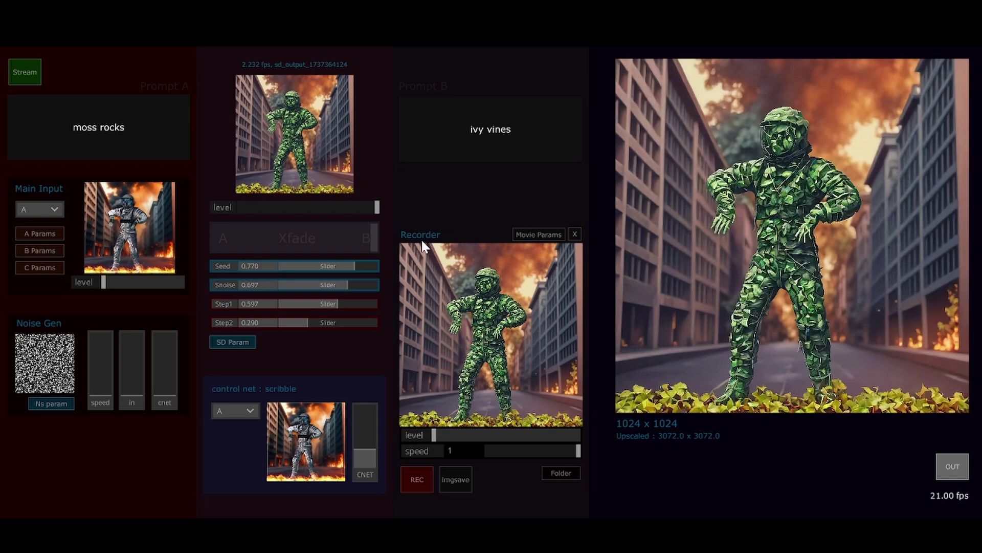
# - Set Step1 to 0.130 and Step2 to 0.063, and slightly lower the CNET strength
pyautogui.click(285, 320)
pyautogui.click(294, 303)
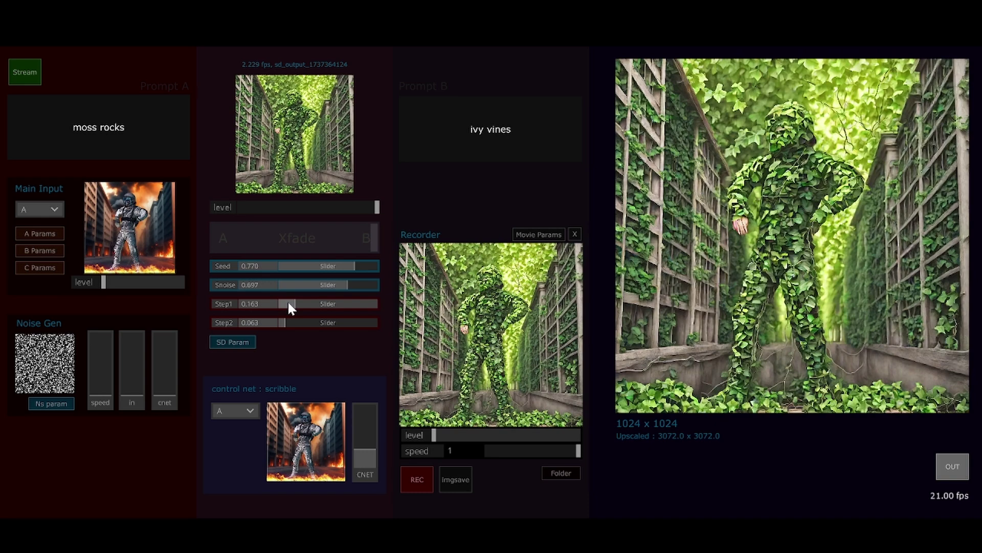
pyautogui.click(290, 303)
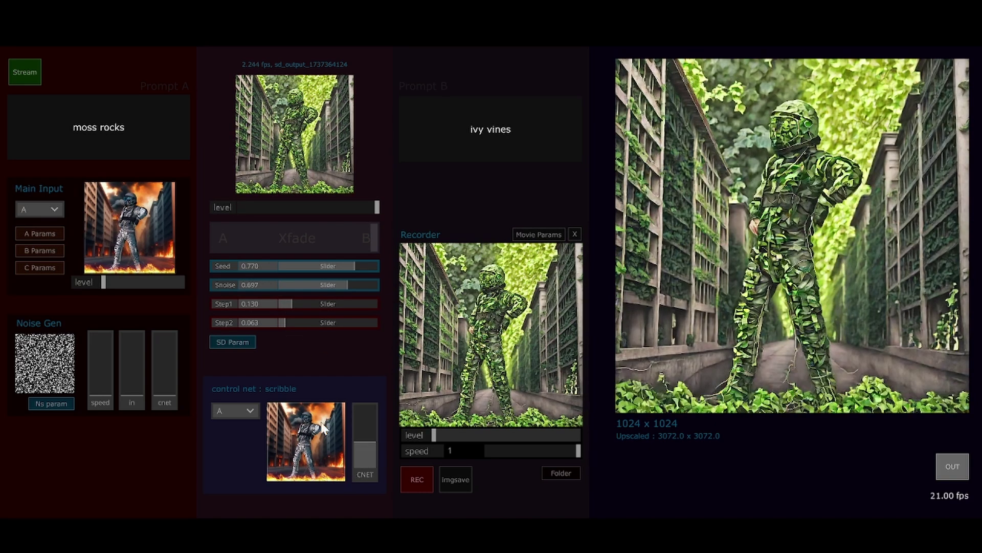
pyautogui.moveTo(364, 441); pyautogui.dragTo(366, 448)
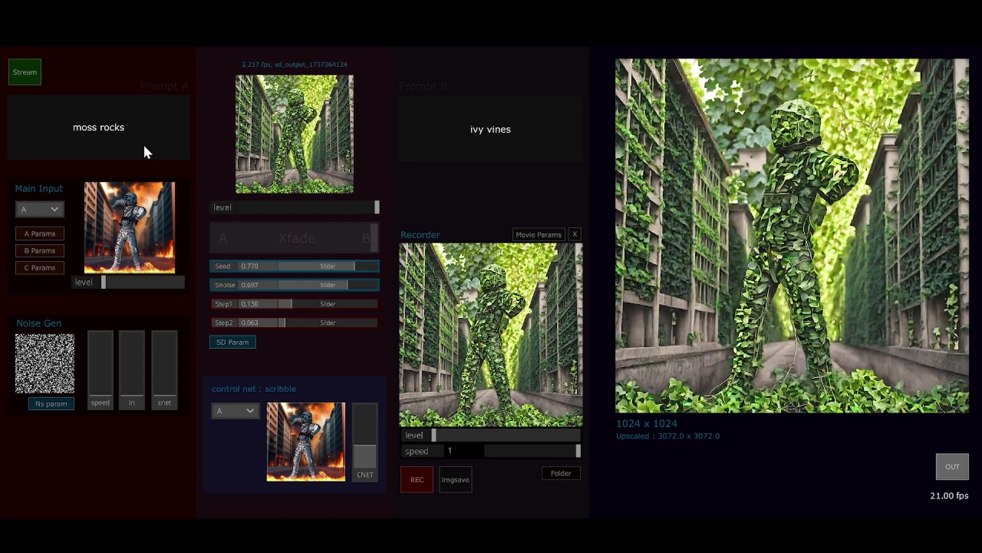
# - Replace Prompt A with 'cotton wool strands' and crossfade back toward A
pyautogui.click(144, 135)
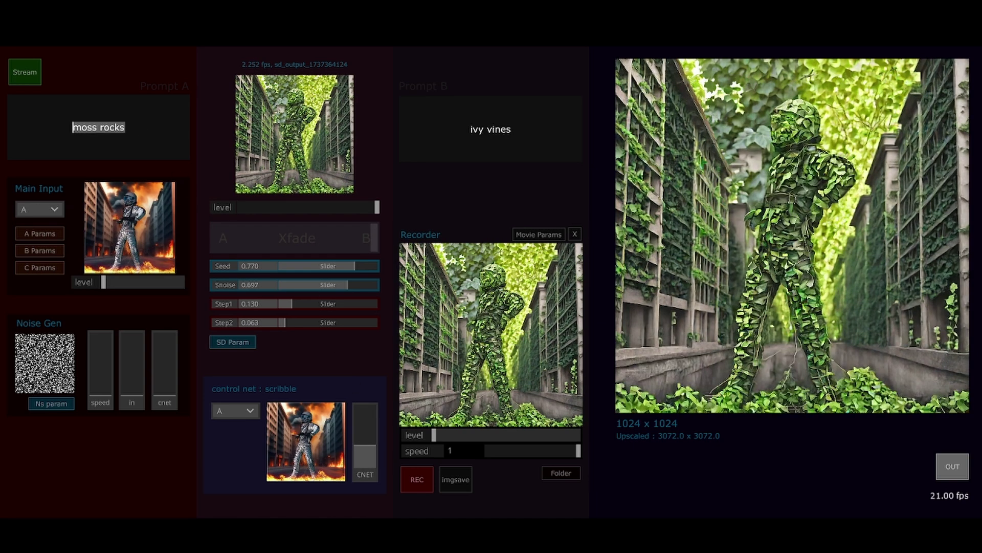
pyautogui.write('d')
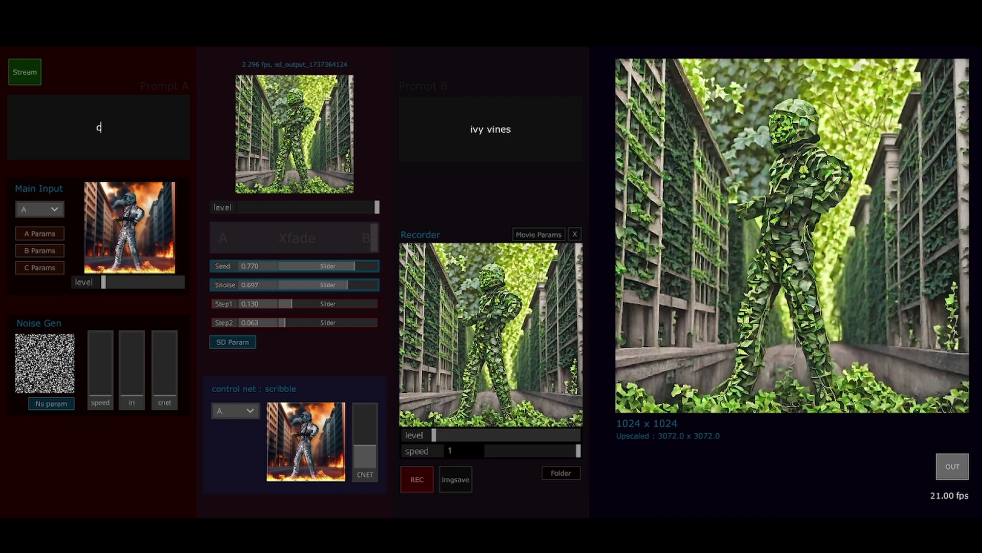
pyautogui.write('otton wo')
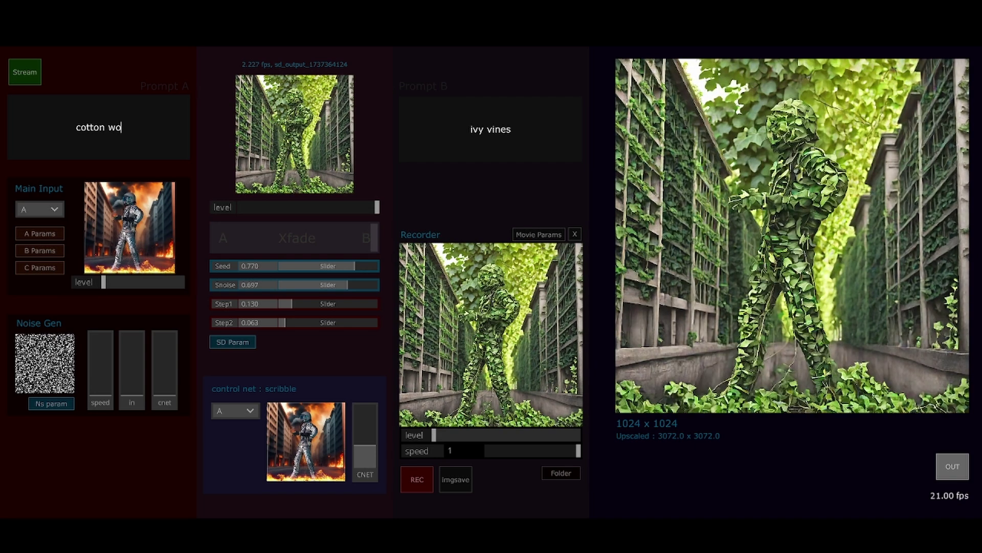
pyautogui.write('ol stran')
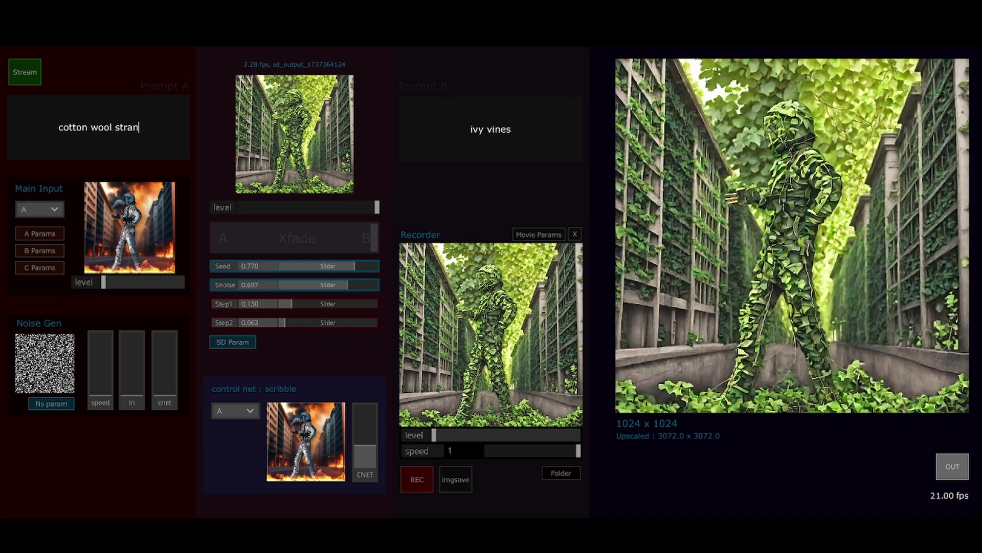
pyautogui.write('ds')
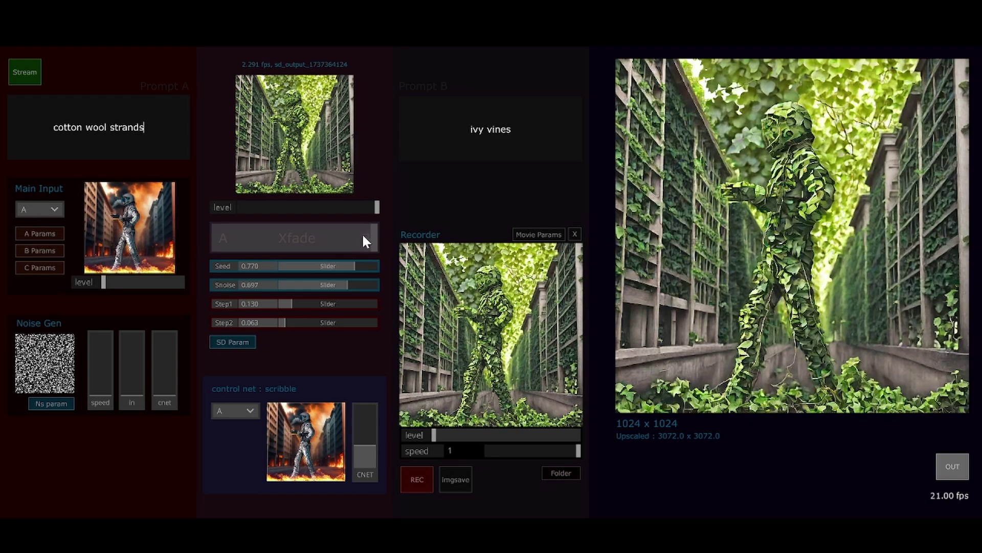
pyautogui.moveTo(363, 237); pyautogui.dragTo(174, 246)
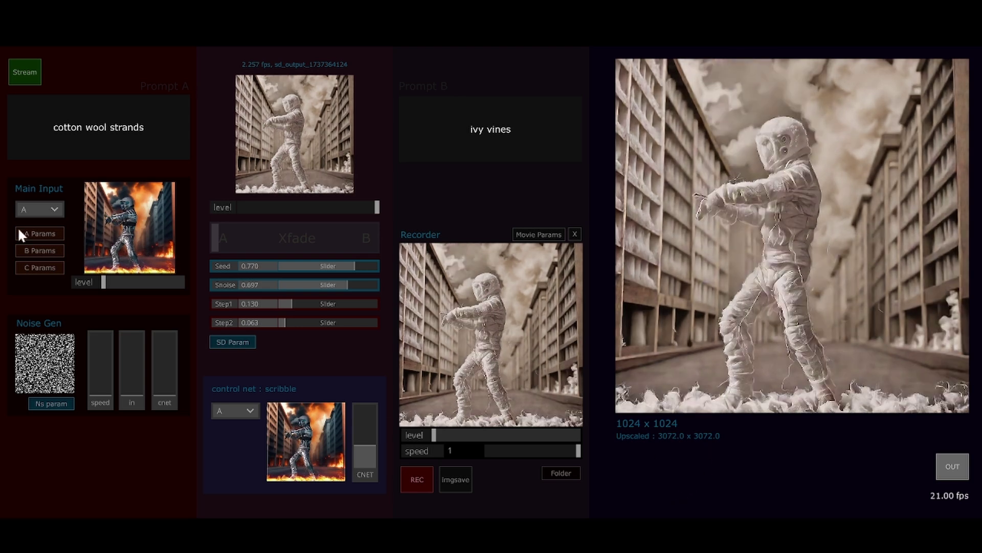
# - Append 'deep shadows' to Prompt A; set Step1 0.337, Step2 0.163, Snoise 0.603, Seed 0.303
pyautogui.click(149, 137)
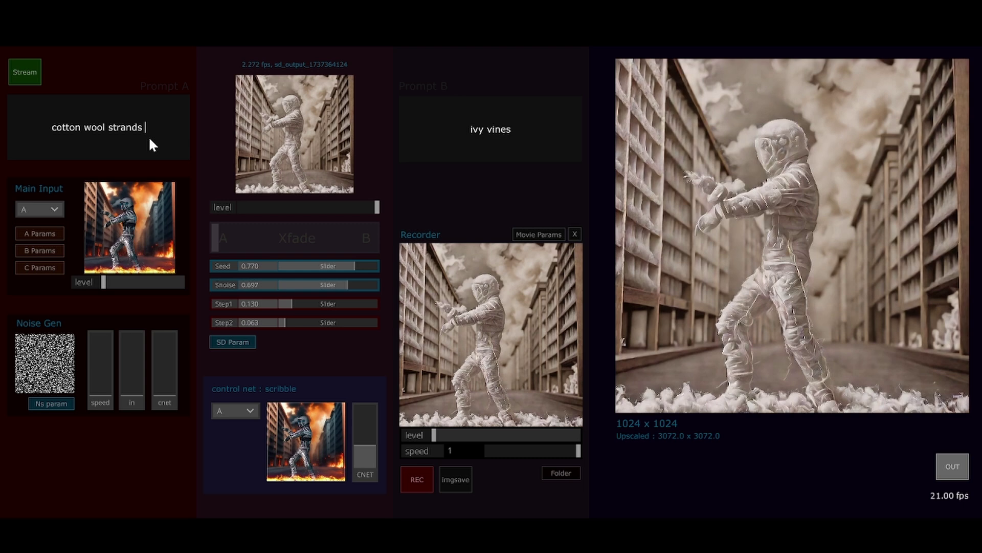
pyautogui.write('deep shadows')
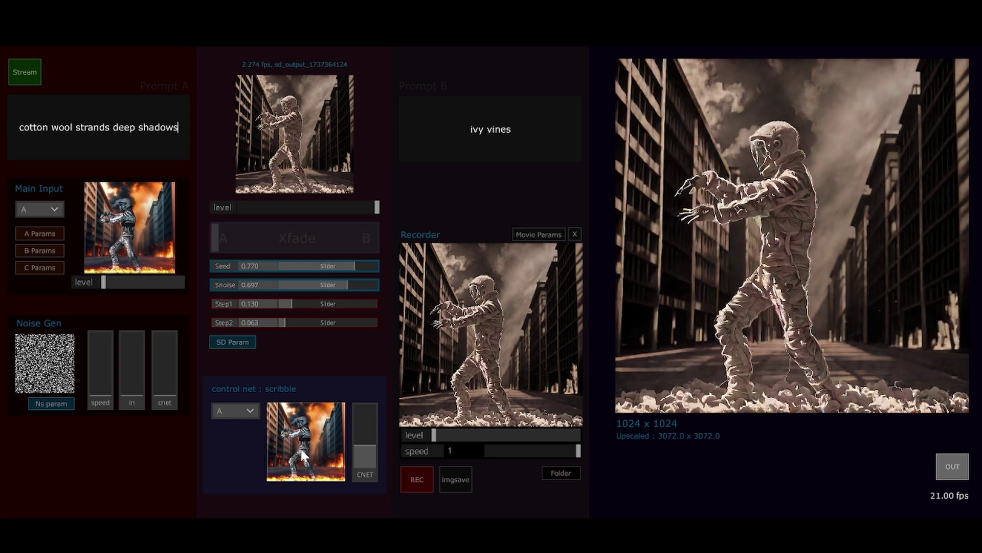
pyautogui.click(311, 304)
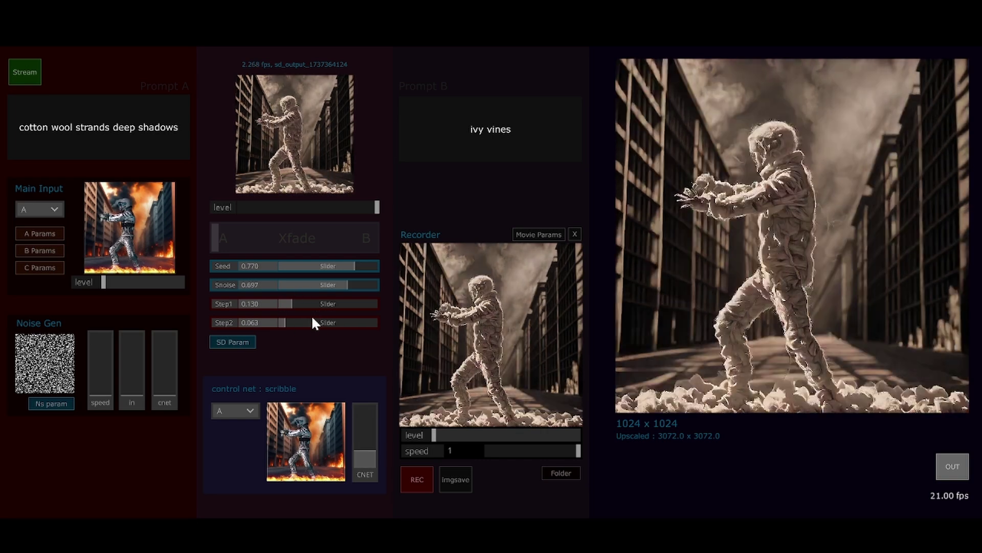
pyautogui.click(294, 323)
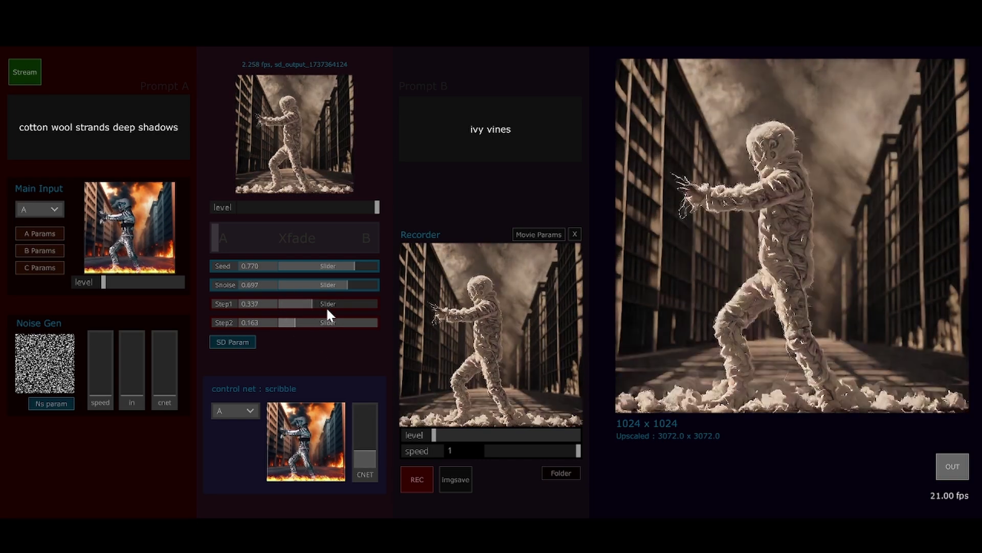
pyautogui.click(338, 284)
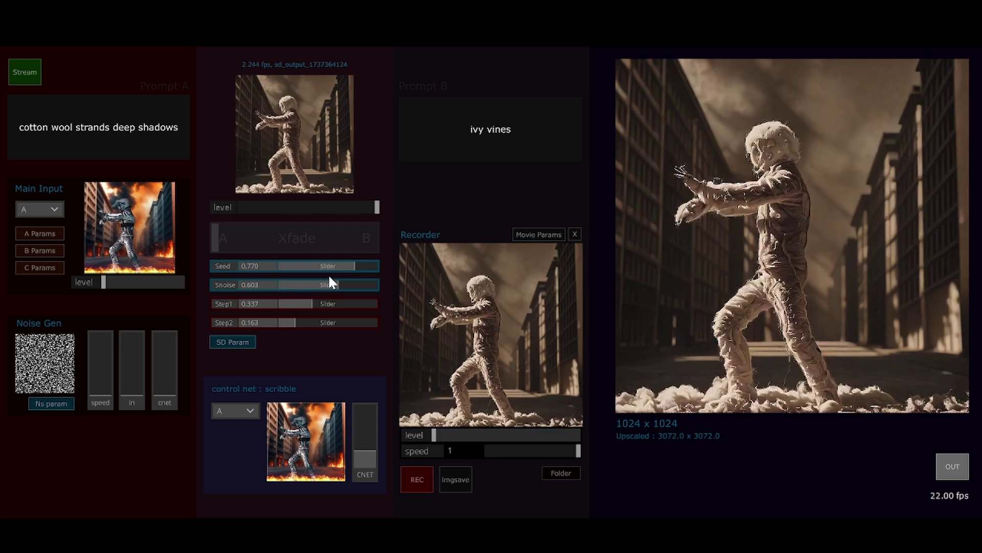
pyautogui.click(308, 266)
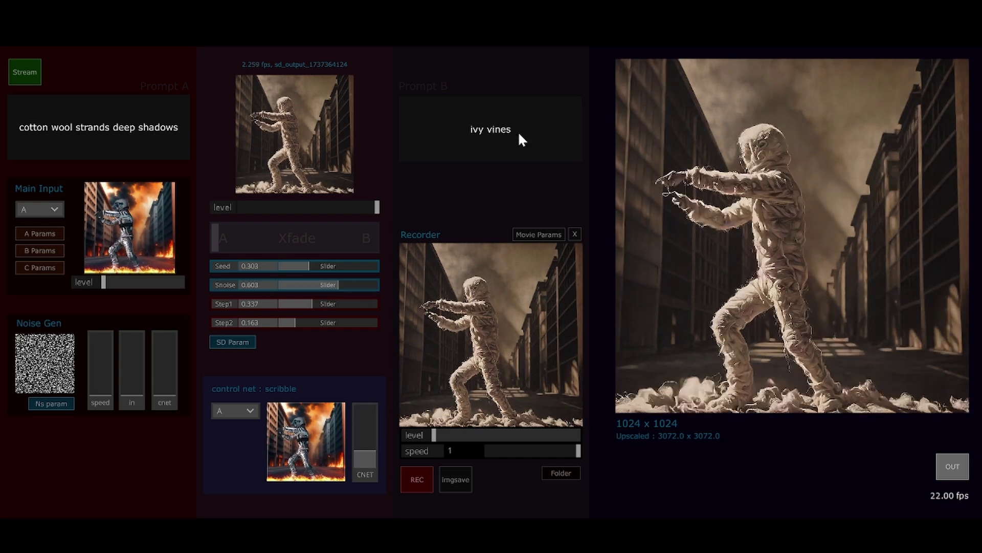
# - Change Prompt B to 'fungus mushrooms', crossfade toward B, and lower control-net strength
pyautogui.write('fun')
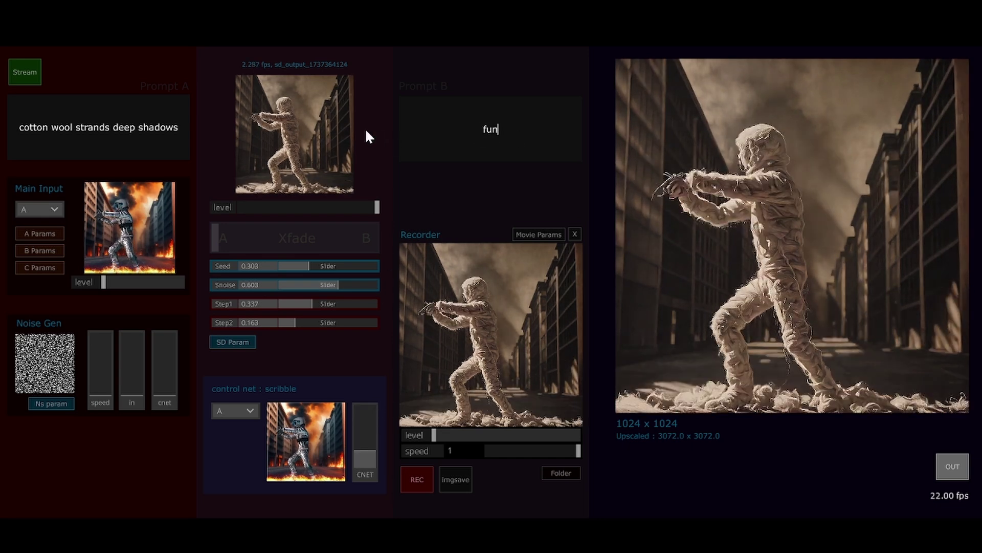
pyautogui.write('gus mushr')
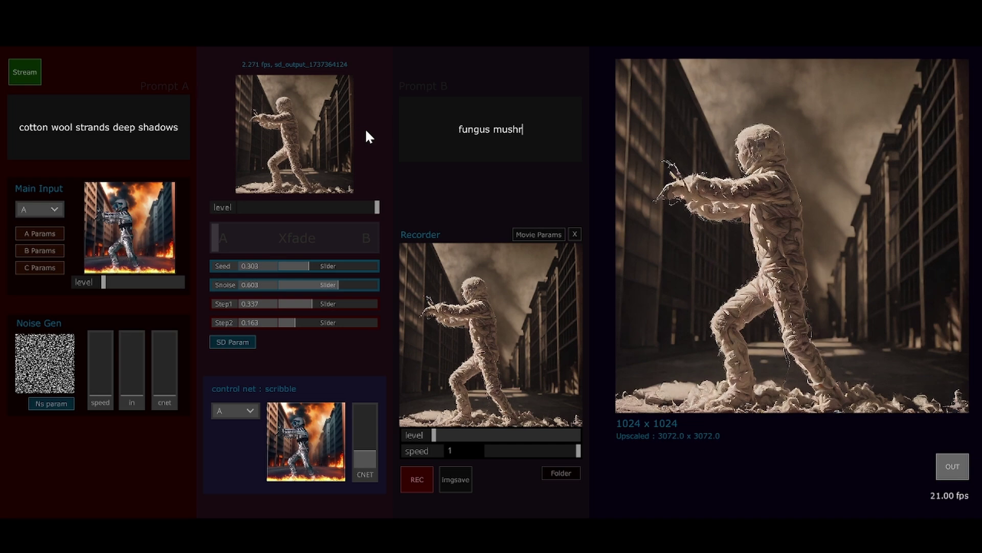
pyautogui.write('ooms')
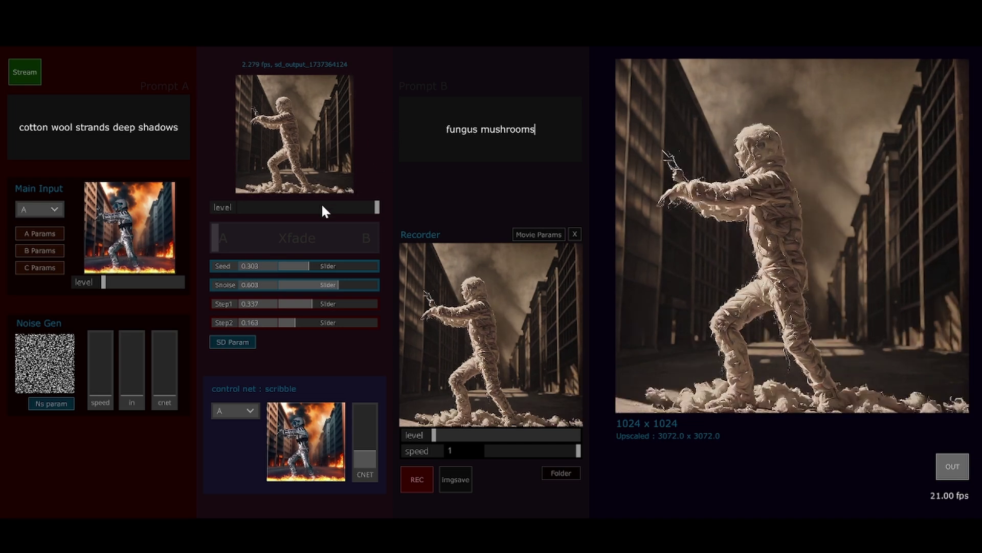
pyautogui.moveTo(278, 242); pyautogui.dragTo(397, 255)
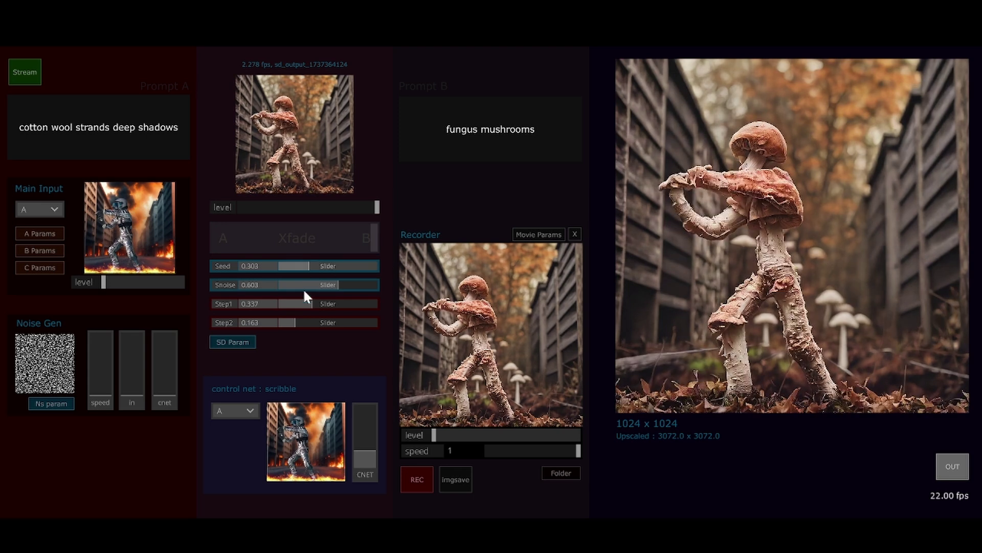
pyautogui.click(447, 443)
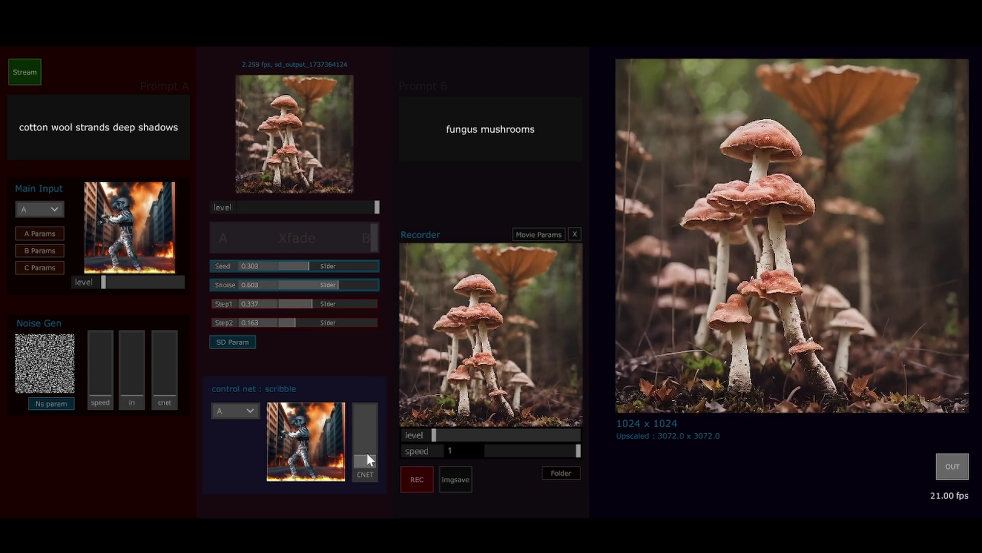
# - Raise the CNET strength until a mushroom-covered humanoid reappears in the wooden alley
pyautogui.moveTo(367, 449); pyautogui.dragTo(369, 443)
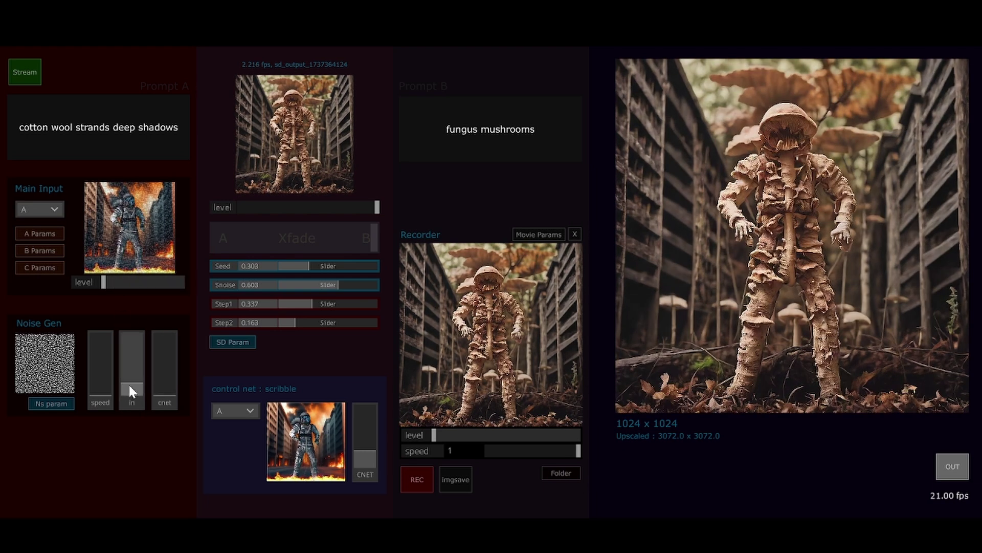
# - Start REC, drop the noise and live output, then fade the Recorder playback fully in
pyautogui.click(416, 479)
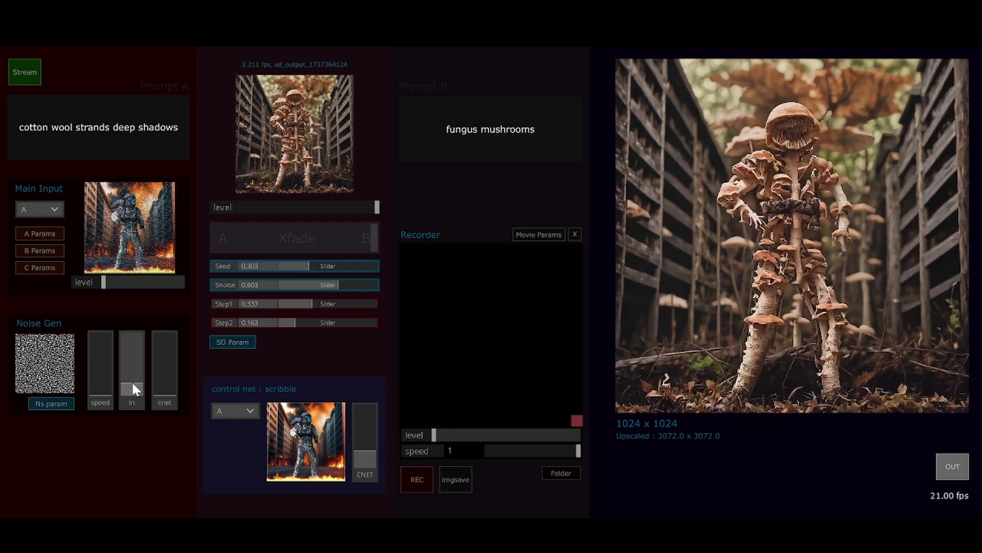
pyautogui.moveTo(132, 389); pyautogui.dragTo(132, 399)
pyautogui.moveTo(355, 207); pyautogui.dragTo(239, 206)
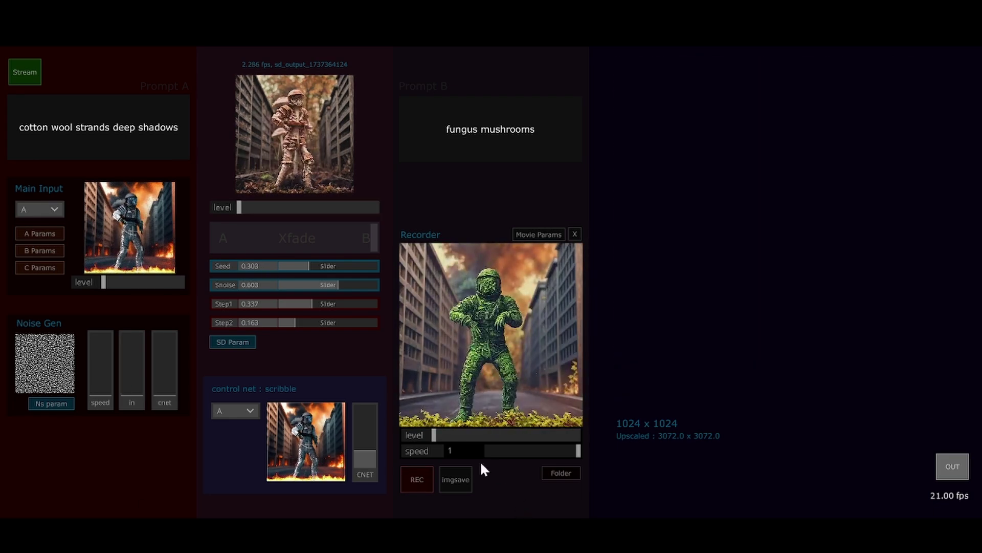
pyautogui.moveTo(443, 432); pyautogui.dragTo(803, 426)
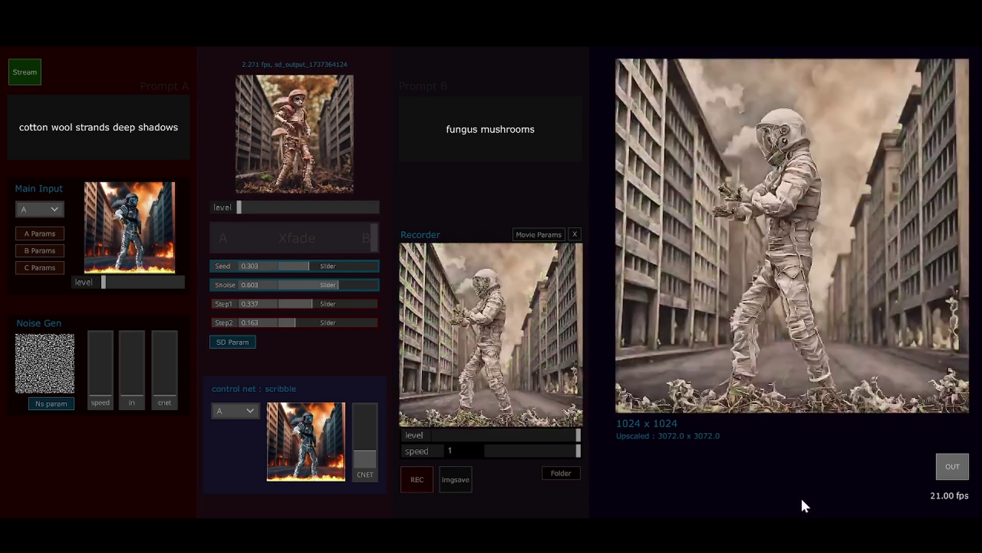